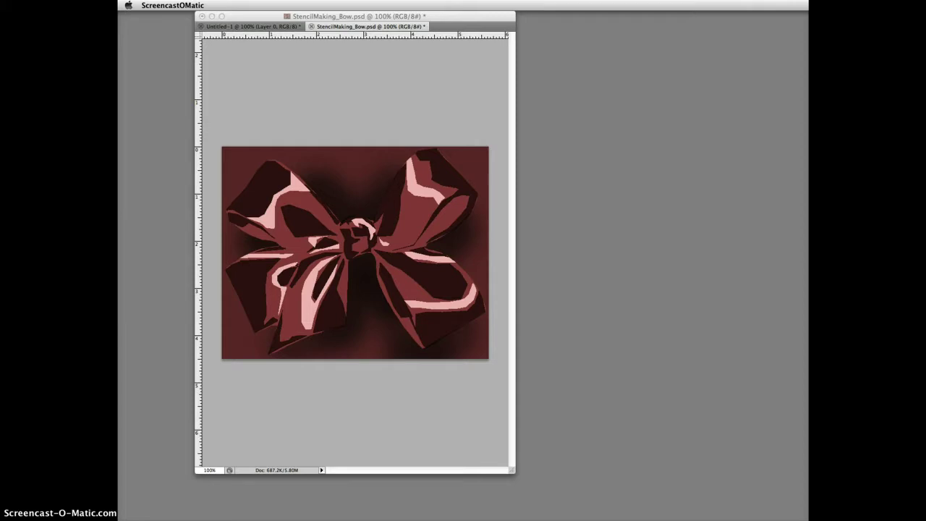
# - Delete Layer 7 and Layer 7 copy, then select Layer 3
pyautogui.click(362, 389)
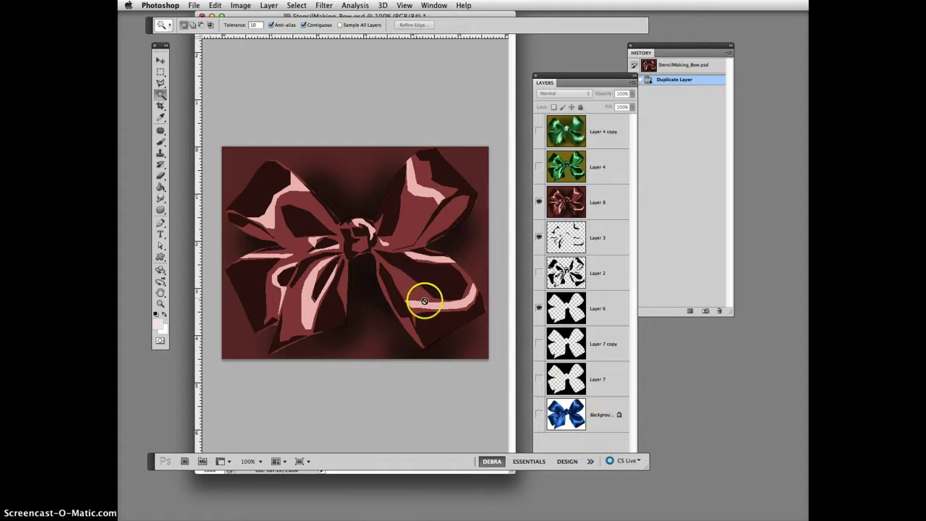
pyautogui.moveTo(613, 374); pyautogui.dragTo(622, 457)
pyautogui.moveTo(601, 350); pyautogui.dragTo(622, 459)
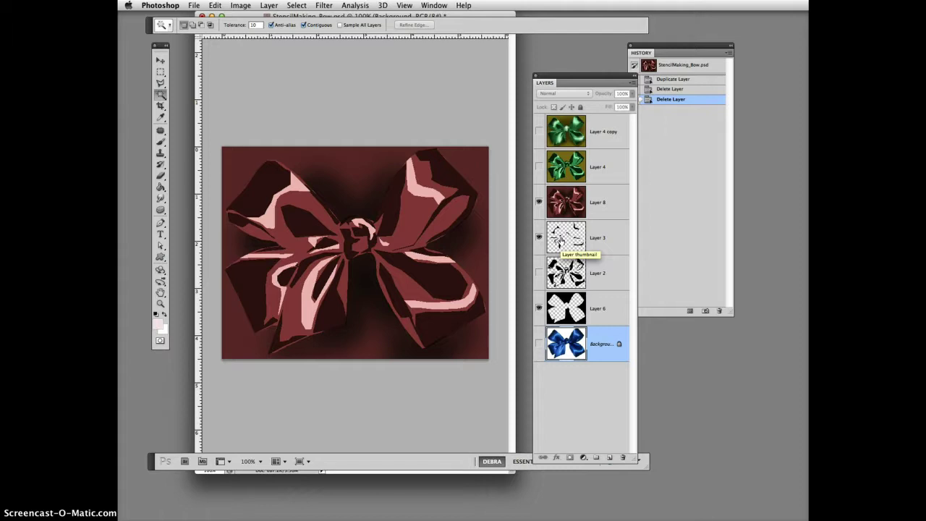
pyautogui.keyDown('super'); pyautogui.click(577, 239); pyautogui.keyUp('super')
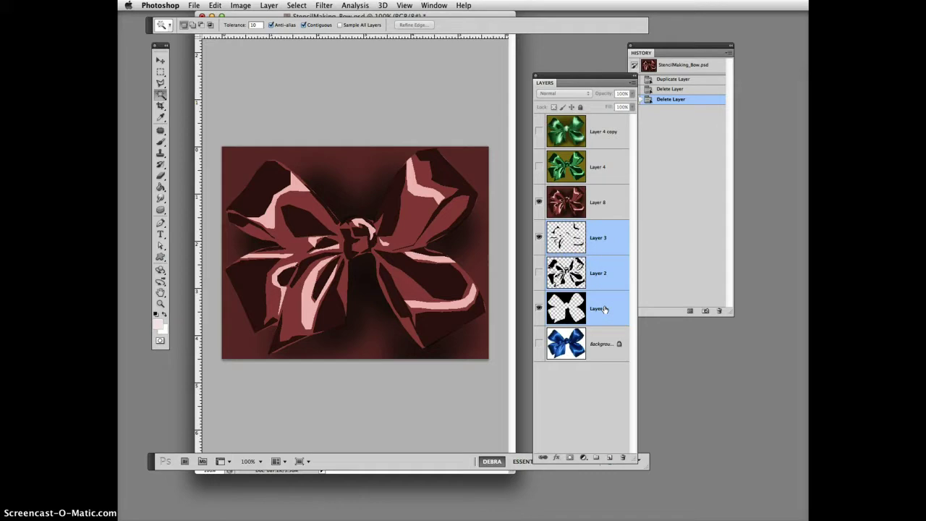
# - Scale Layers 3, 2 and 6 to 46.40% and move the small bow over the big bow's right half
pyautogui.click(582, 286)
pyautogui.click(161, 63)
pyautogui.click(224, 147)
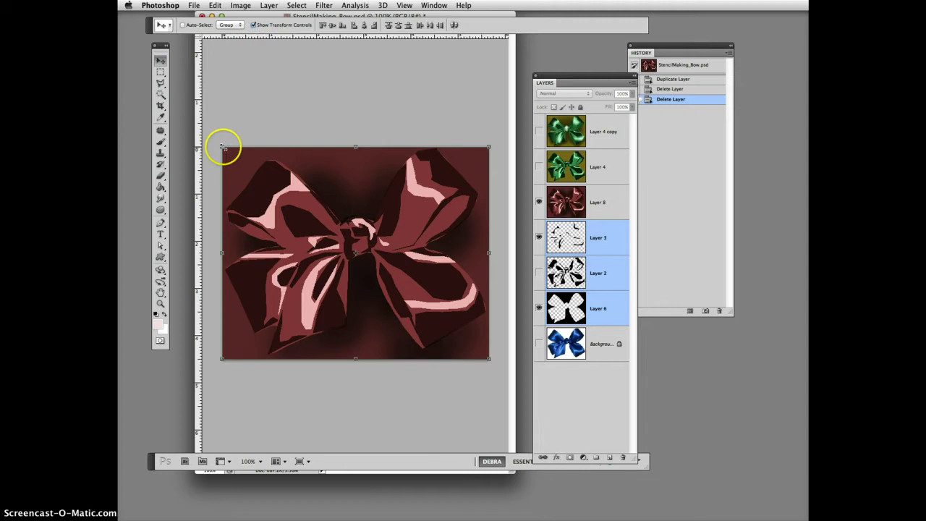
pyautogui.moveTo(225, 148); pyautogui.dragTo(391, 229)
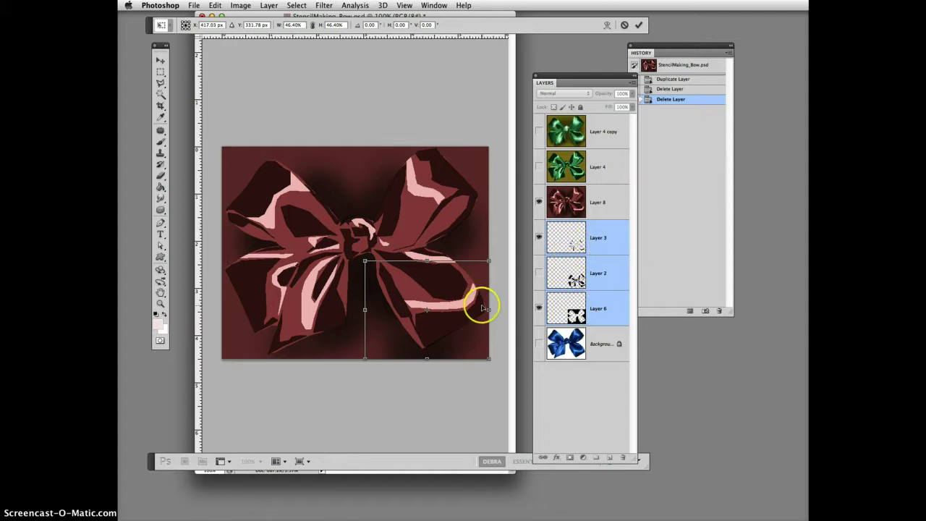
pyautogui.moveTo(463, 306); pyautogui.dragTo(449, 276)
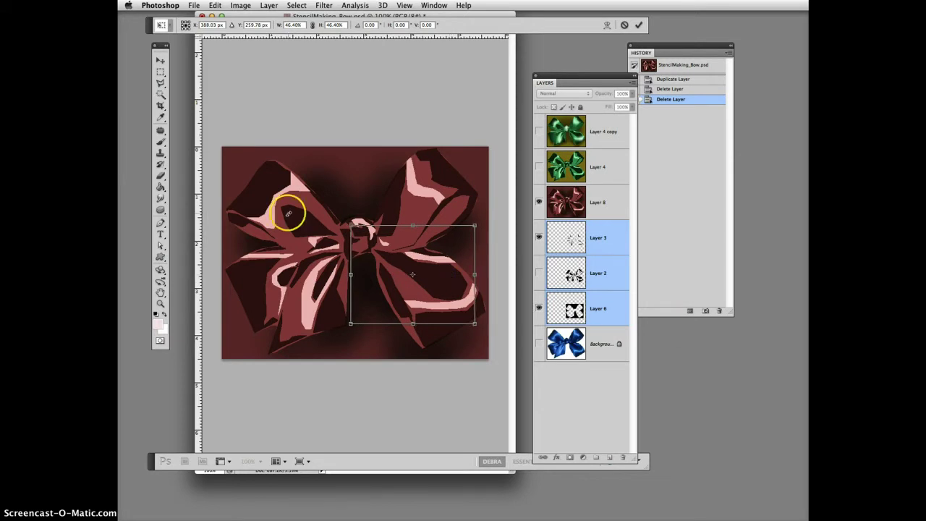
pyautogui.click(160, 63)
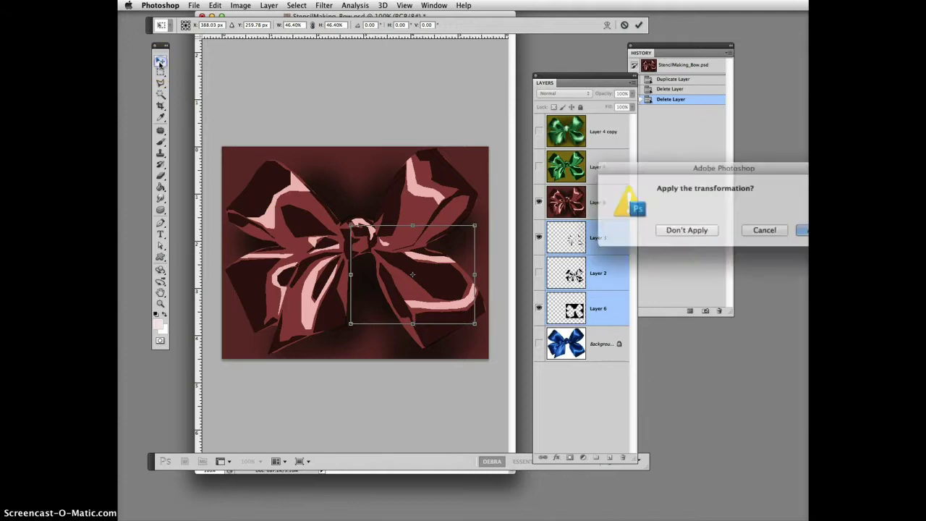
pyautogui.click(796, 228)
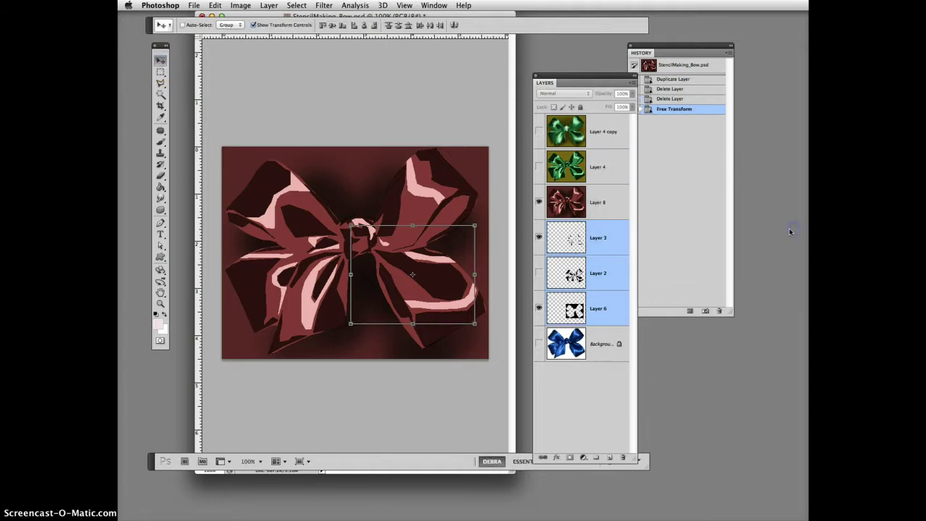
# - Magic Wand-select the small bow shape on Layer 6
pyautogui.click(610, 307)
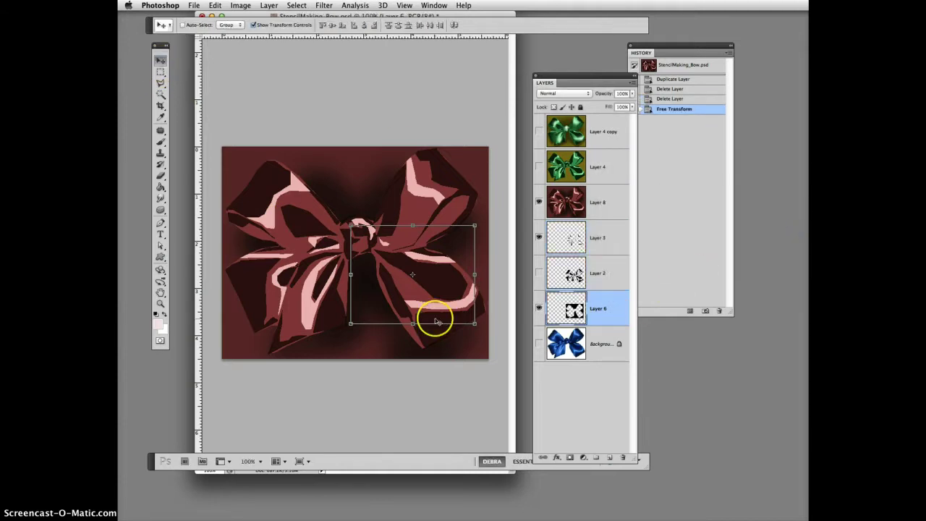
pyautogui.click(161, 94)
pyautogui.click(426, 277)
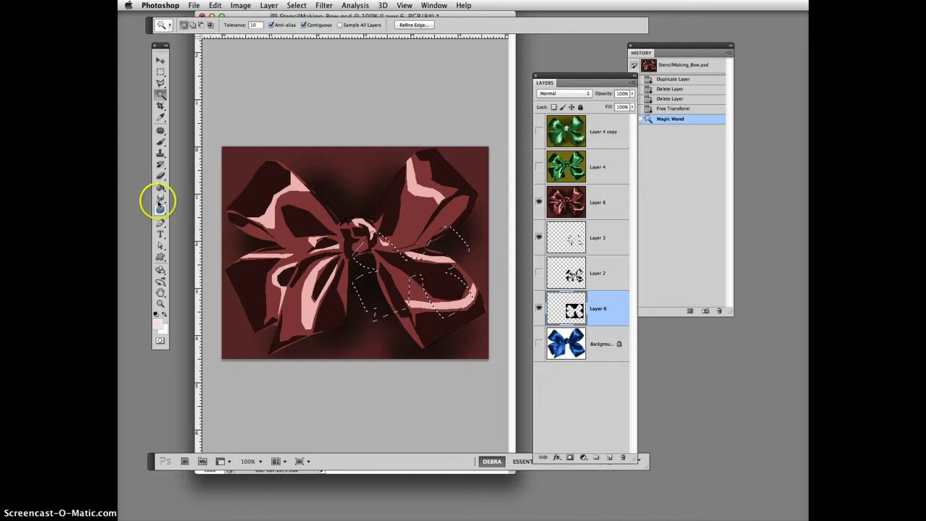
# - Set the foreground colour to medium red 983636
pyautogui.click(158, 314)
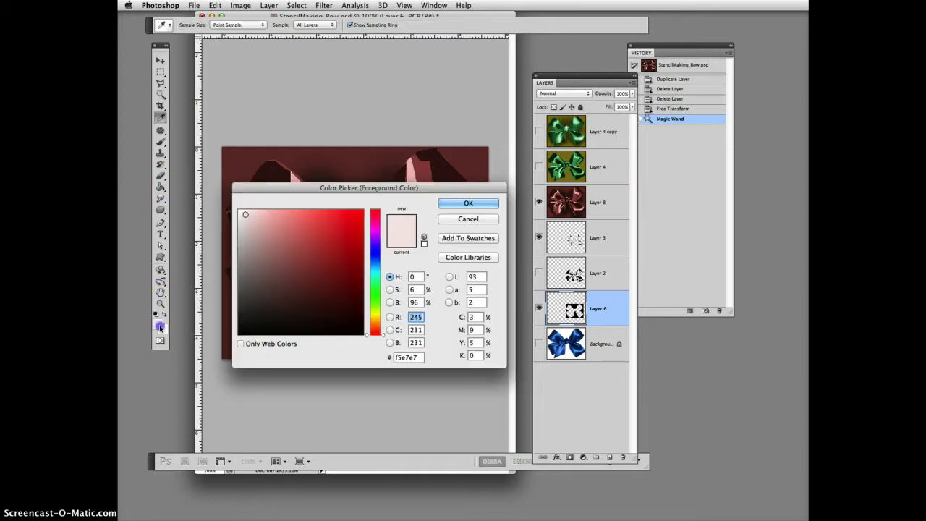
pyautogui.click(319, 260)
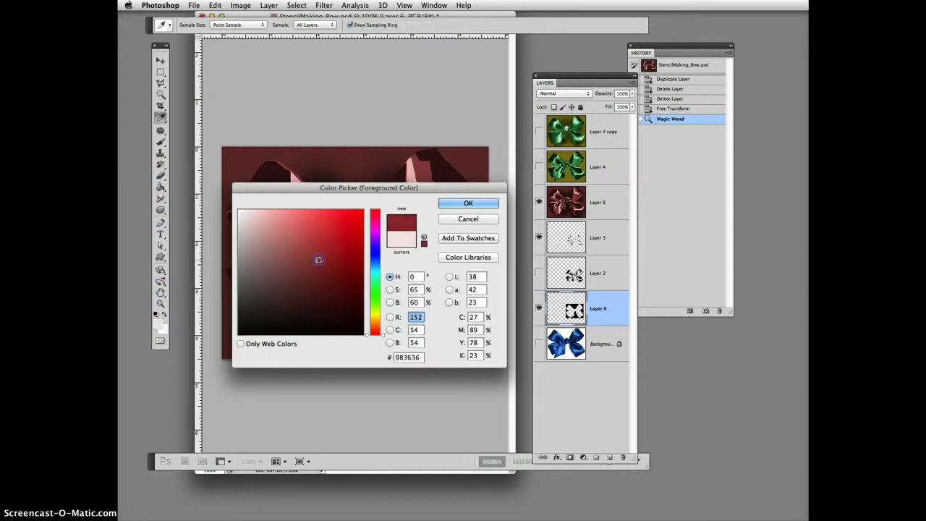
pyautogui.click(454, 202)
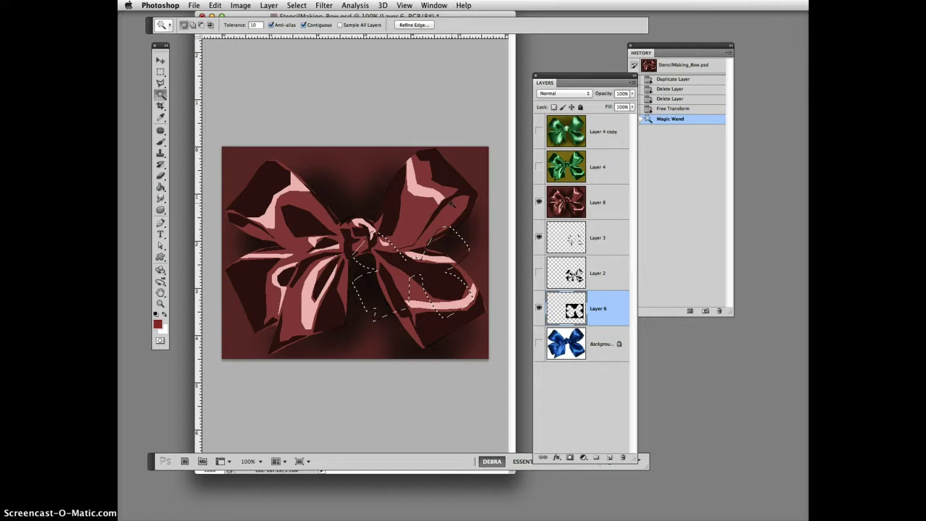
# - Test red fills of the bow selection on Layers 6 and 8, undoing each one
pyautogui.hotkey('alt', 'BackSpace')
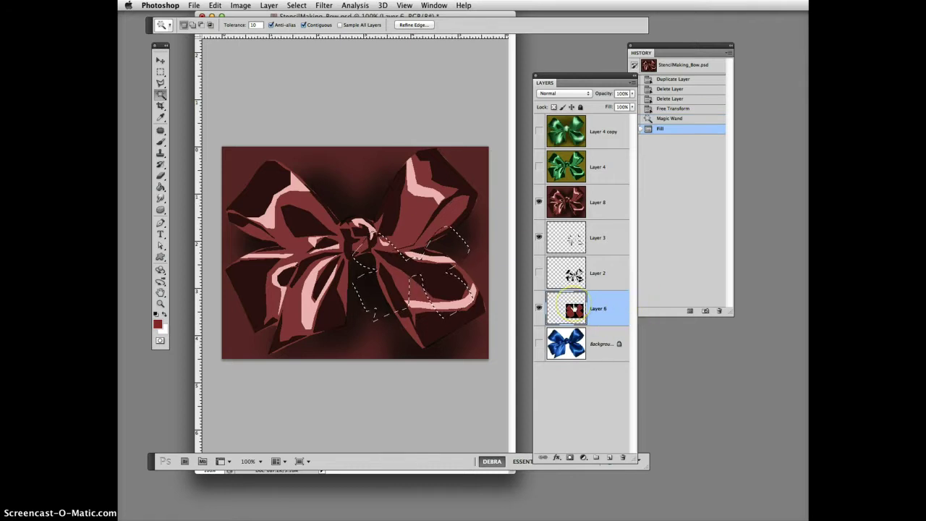
pyautogui.hotkey('ctrl', 'z')
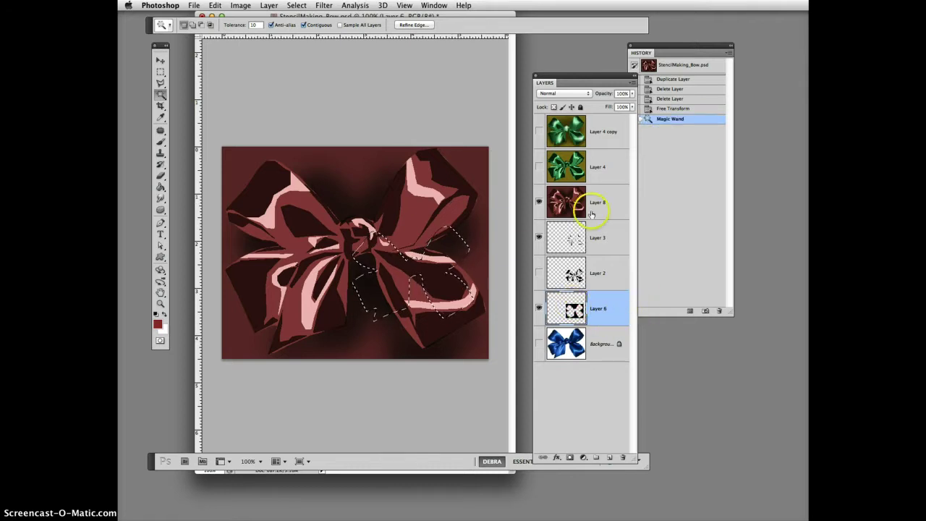
pyautogui.click(592, 214)
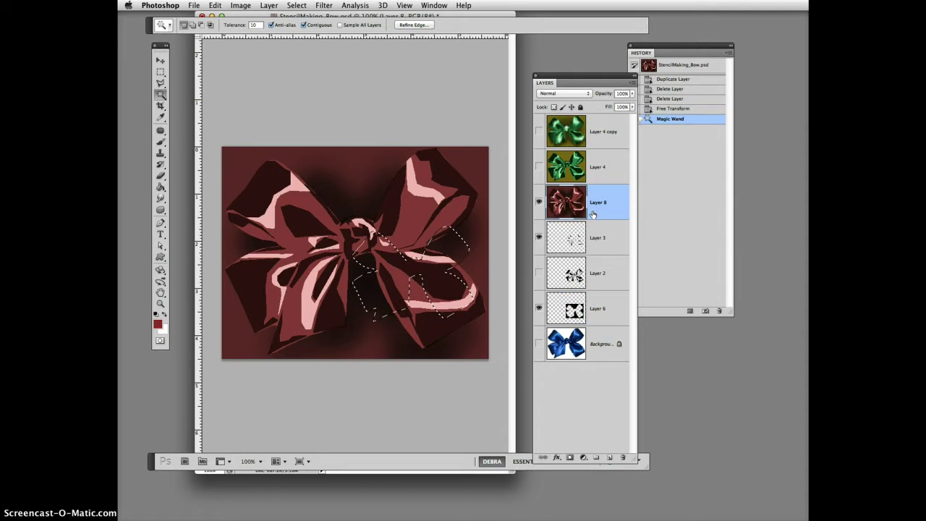
pyautogui.hotkey('alt', 'BackSpace')
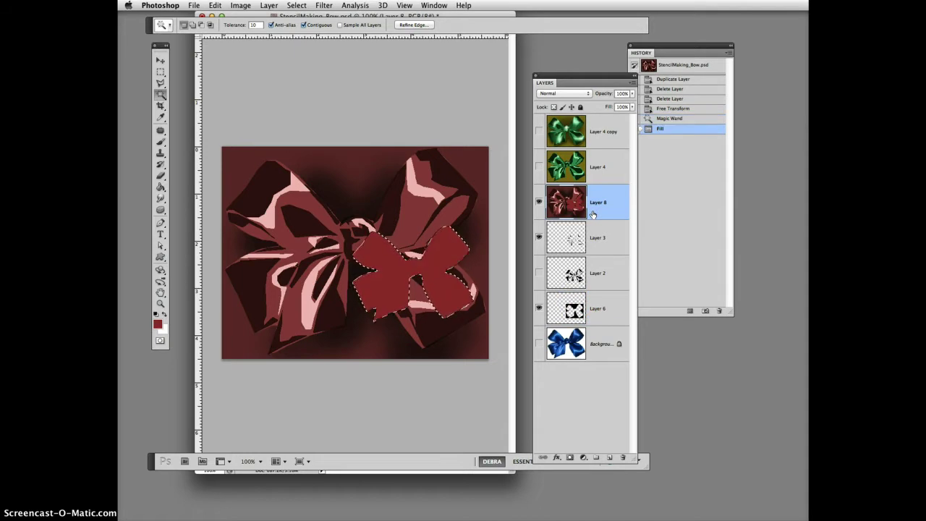
pyautogui.hotkey('ctrl', 'z')
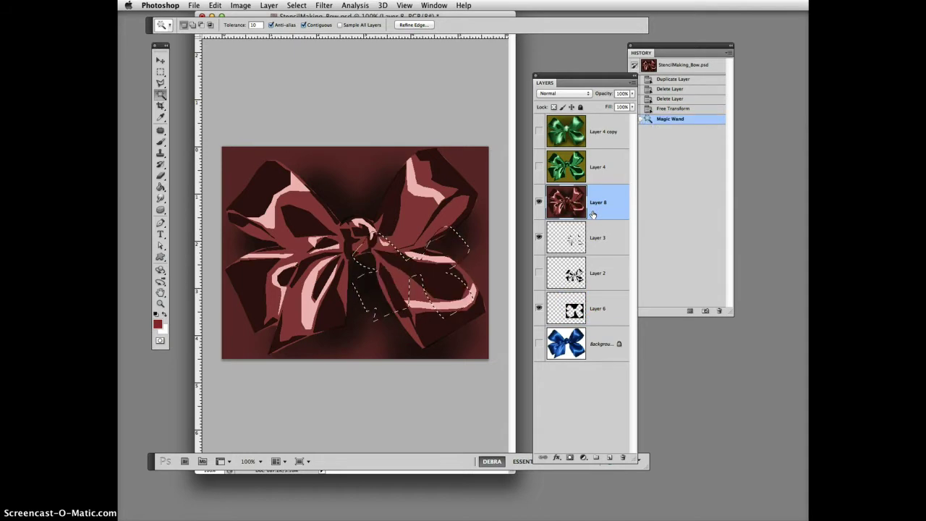
# - Fill a new Layer 9 with the red bow, then Select > Similar Layer 2's shading areas
pyautogui.click(608, 456)
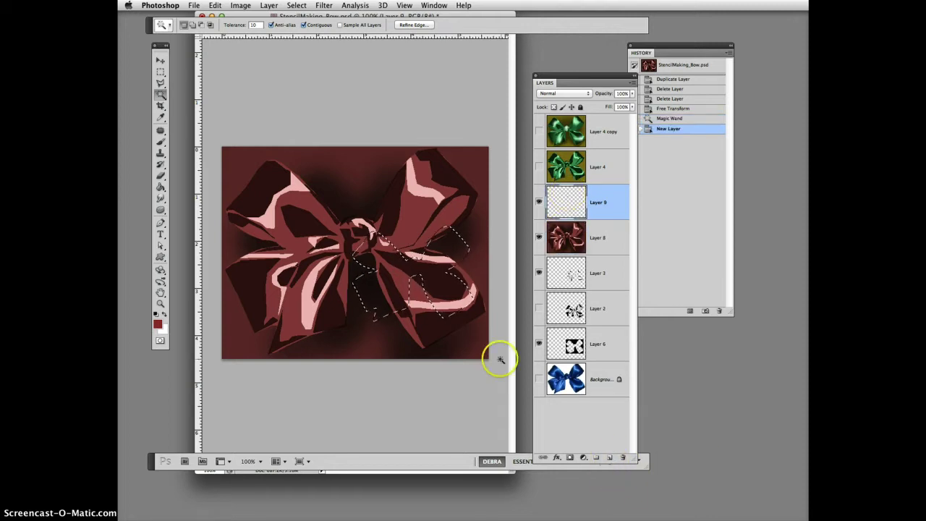
pyautogui.hotkey('alt', 'BackSpace')
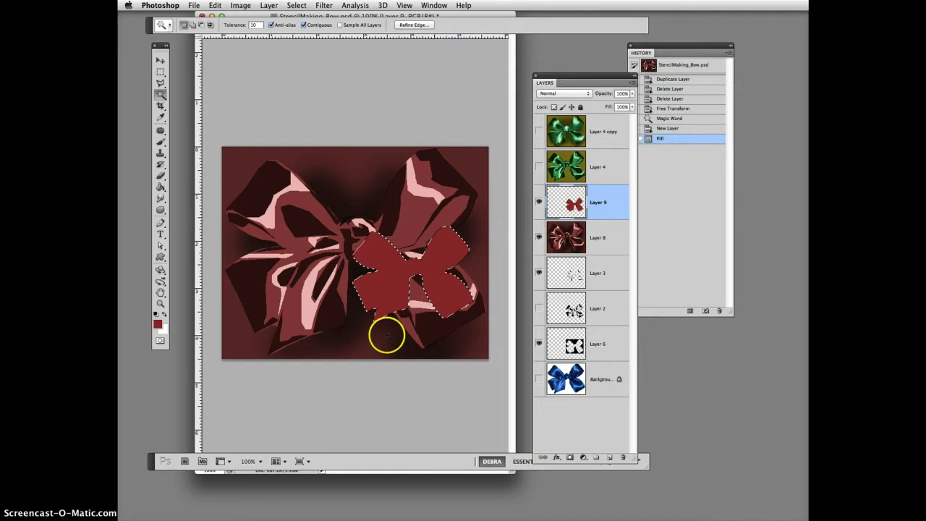
pyautogui.click(597, 308)
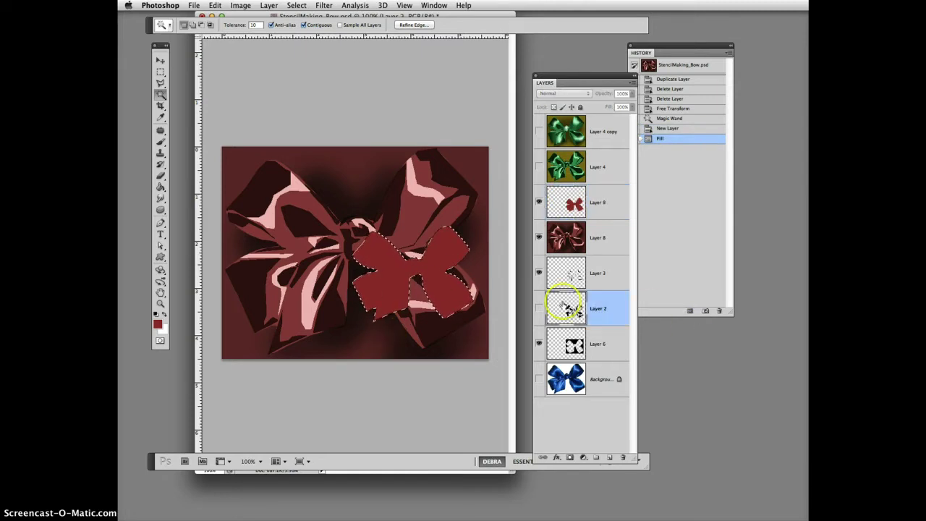
pyautogui.click(162, 95)
pyautogui.press('super+d')
pyautogui.click(447, 311)
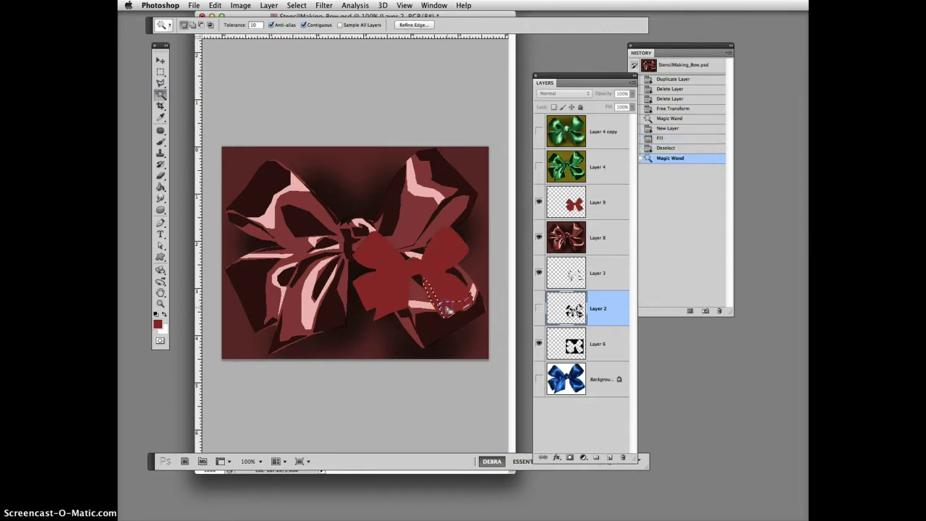
pyautogui.click(296, 6)
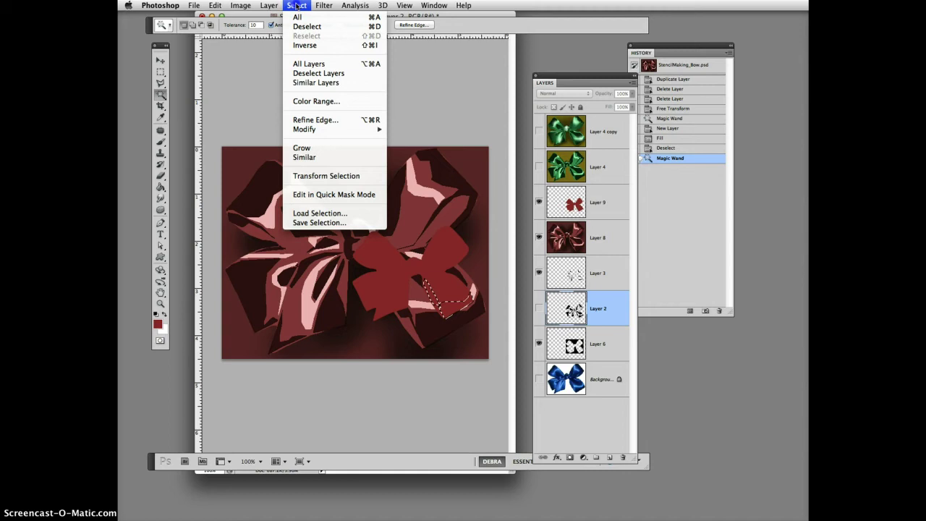
pyautogui.click(315, 158)
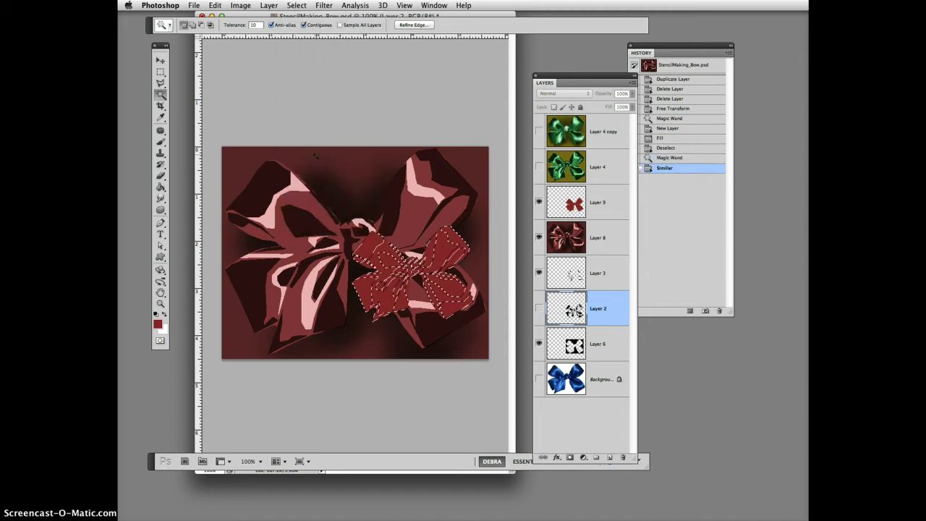
# - Set the foreground colour to dark red 501e1e
pyautogui.click(157, 323)
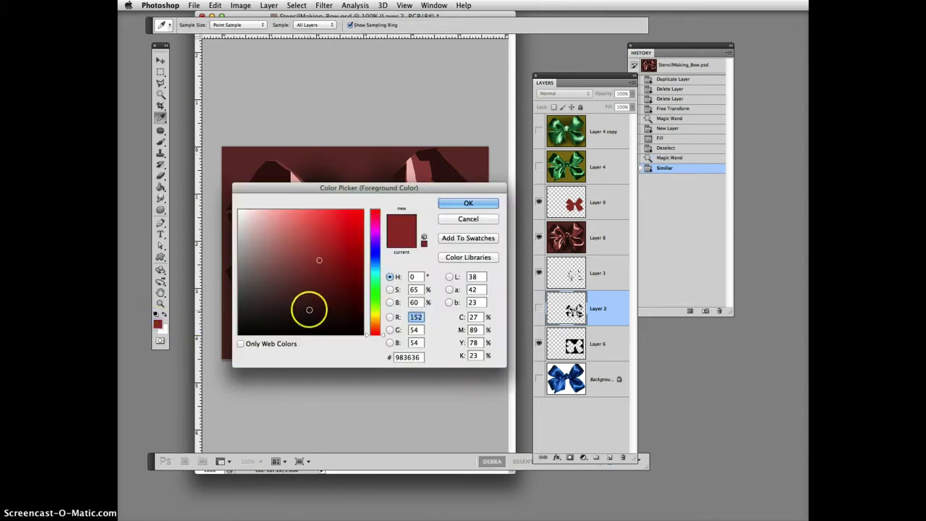
pyautogui.moveTo(309, 309); pyautogui.dragTo(315, 294)
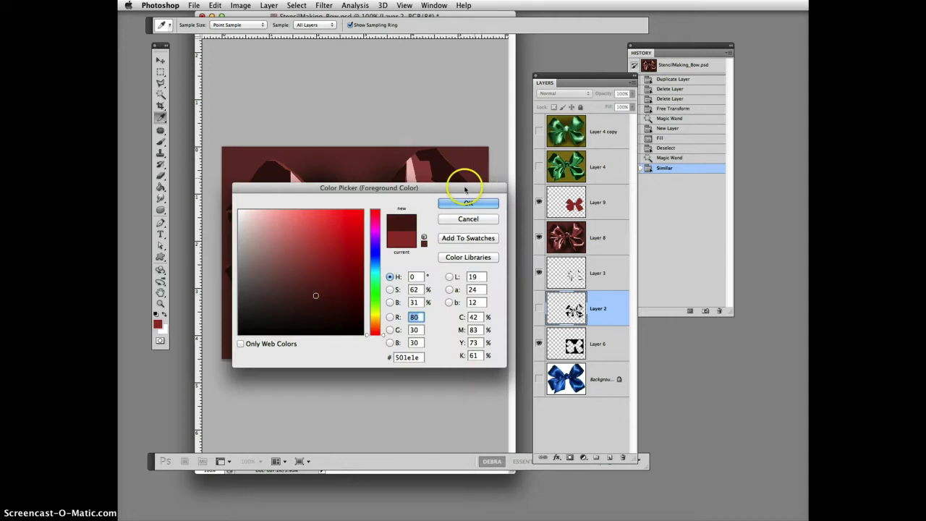
pyautogui.click(451, 205)
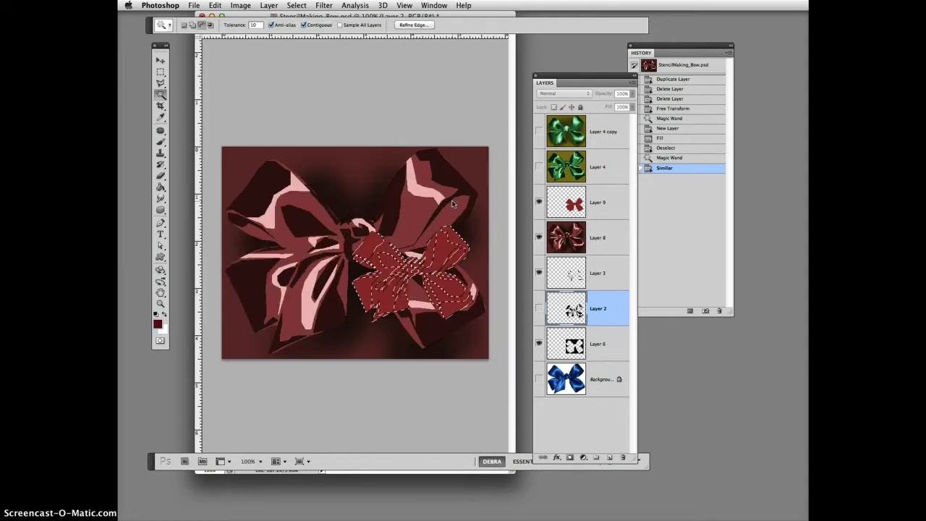
# - Fill the shading selection with dark red on Layer 9, dismissing the hidden-layer alert
pyautogui.hotkey('alt', 'BackSpace')
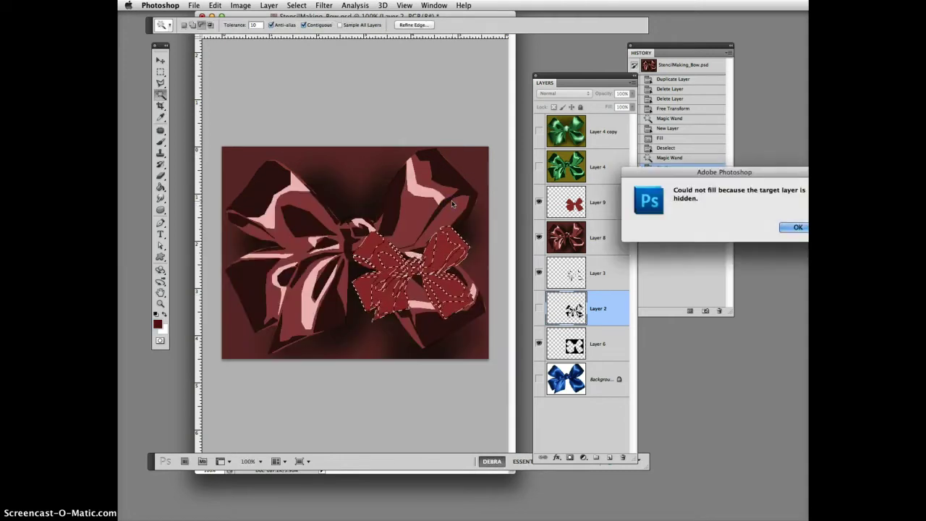
pyautogui.click(797, 226)
pyautogui.click(614, 203)
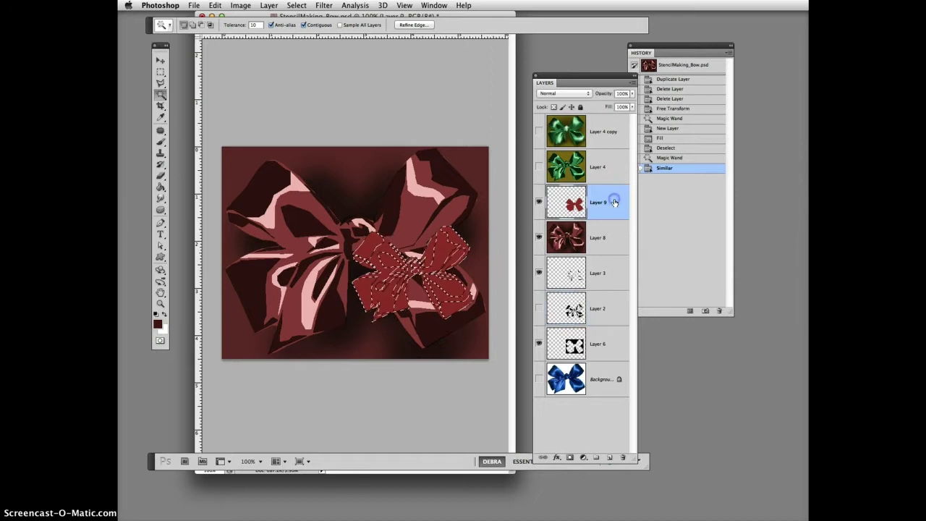
pyautogui.hotkey('alt', 'BackSpace')
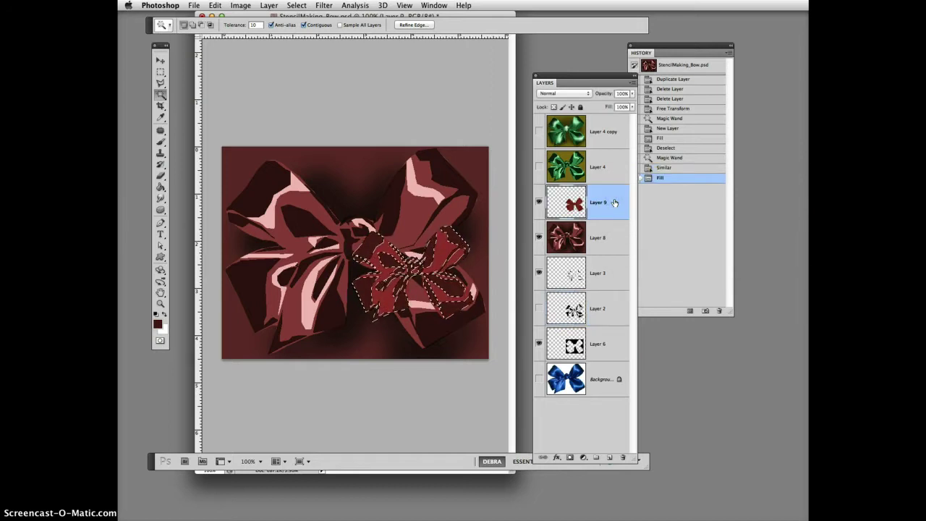
# - Hide Layers 9 and 8 and clear the current selection
pyautogui.click(540, 283)
pyautogui.click(539, 202)
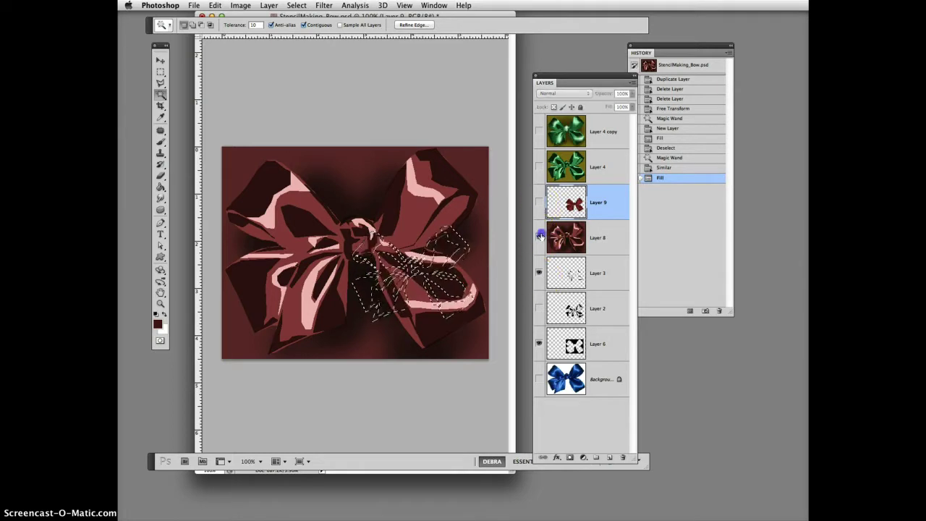
pyautogui.click(539, 237)
pyautogui.press('super+d')
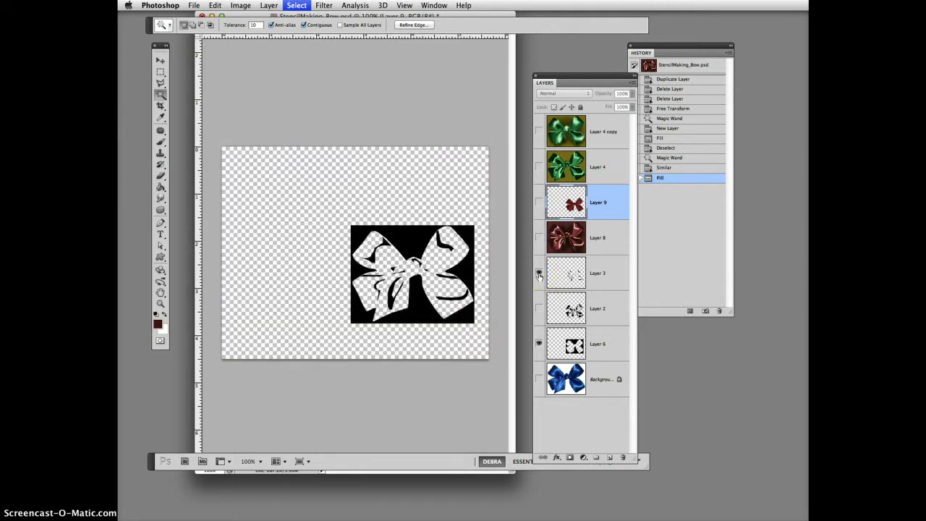
# - Select all Layer 3 highlight shapes via Magic Wand and Similar, then show Layer 9
pyautogui.click(606, 279)
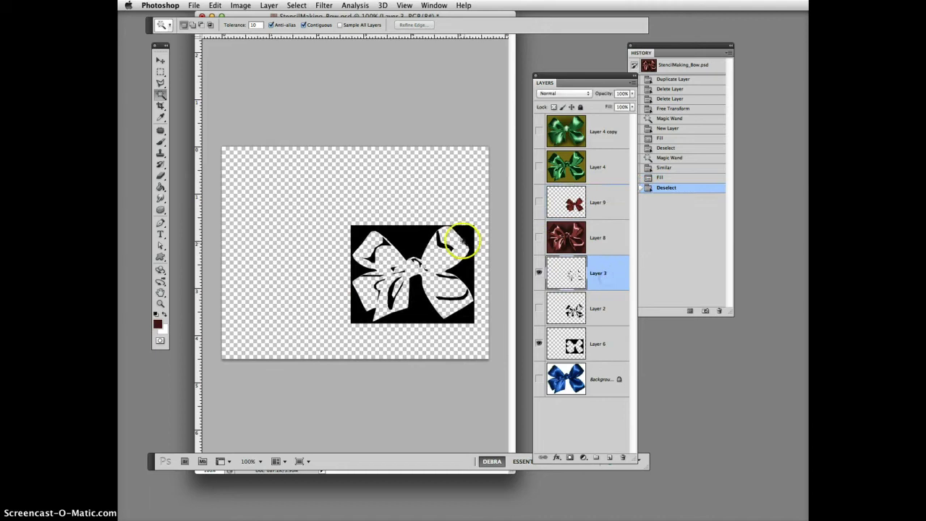
pyautogui.click(441, 243)
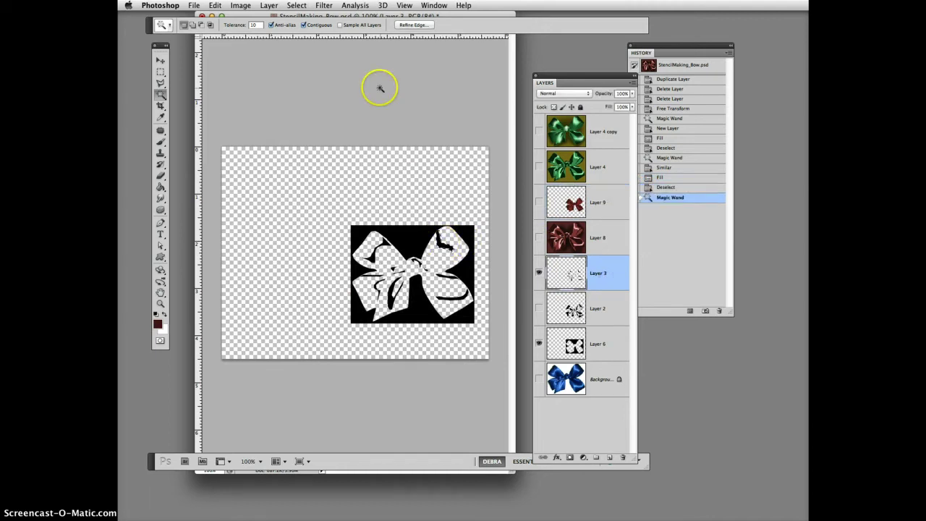
pyautogui.click(297, 5)
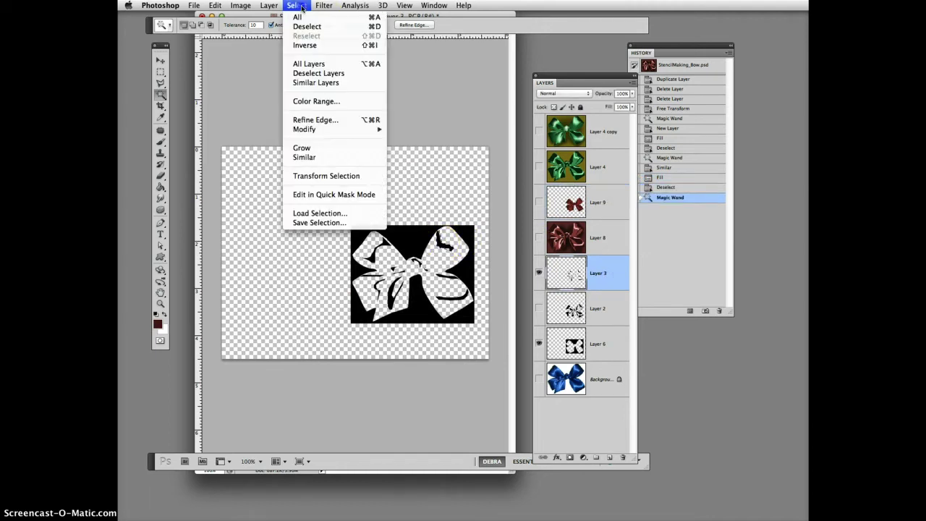
pyautogui.click(304, 157)
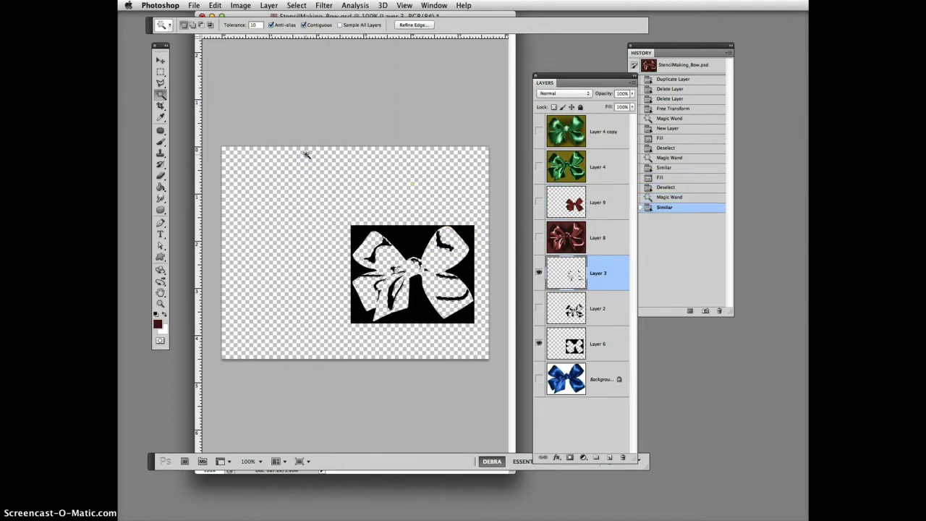
pyautogui.click(600, 209)
pyautogui.click(539, 205)
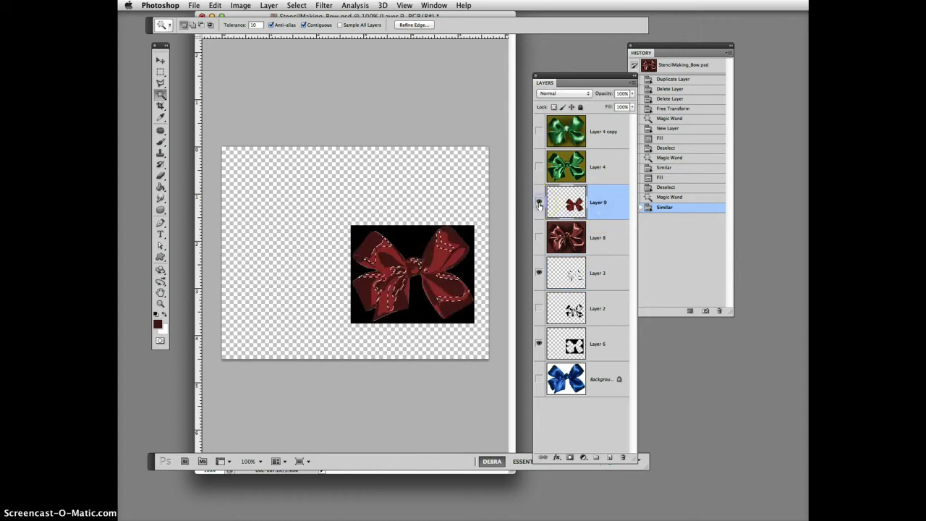
# - Fill the selected highlights on Layer 9 with pink cb9a9a
pyautogui.click(157, 325)
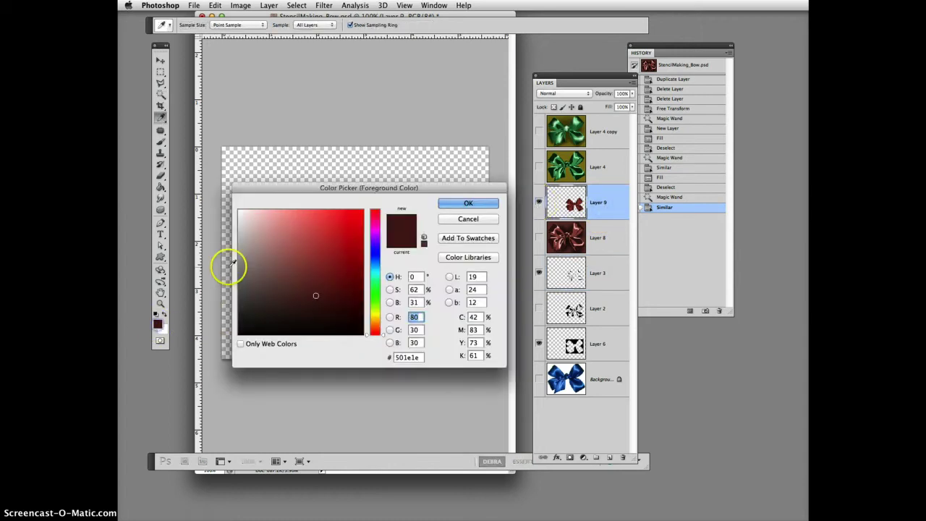
pyautogui.click(269, 235)
pyautogui.click(454, 203)
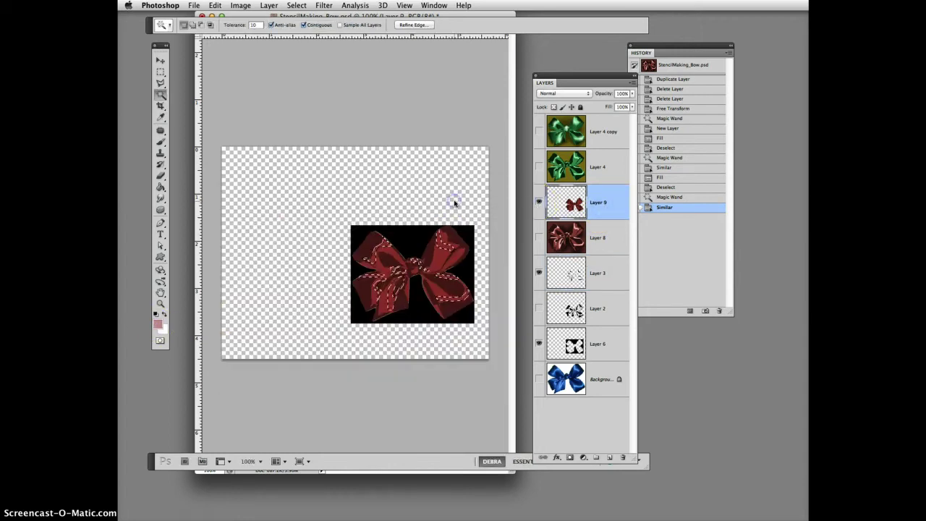
pyautogui.hotkey('alt', 'BackSpace')
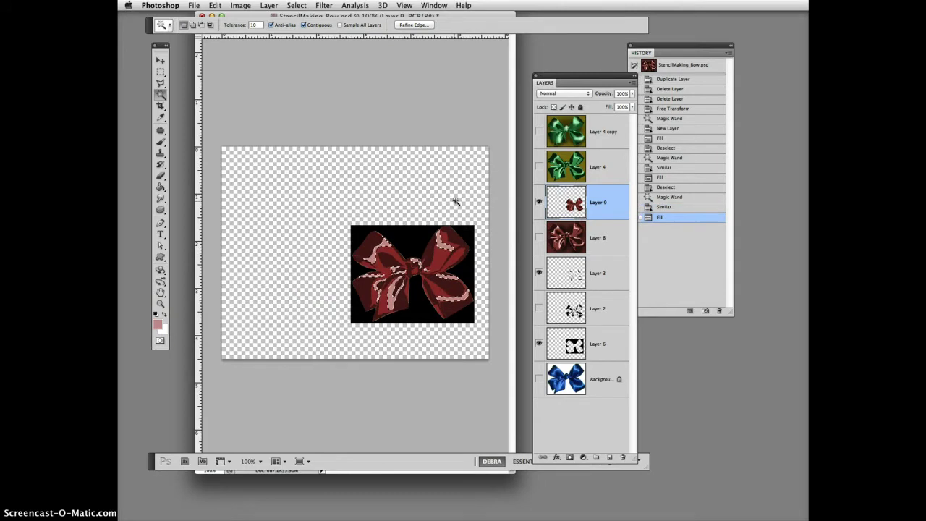
# - Hide Layer 6, show the large Layer 8 bow, and deselect
pyautogui.click(538, 343)
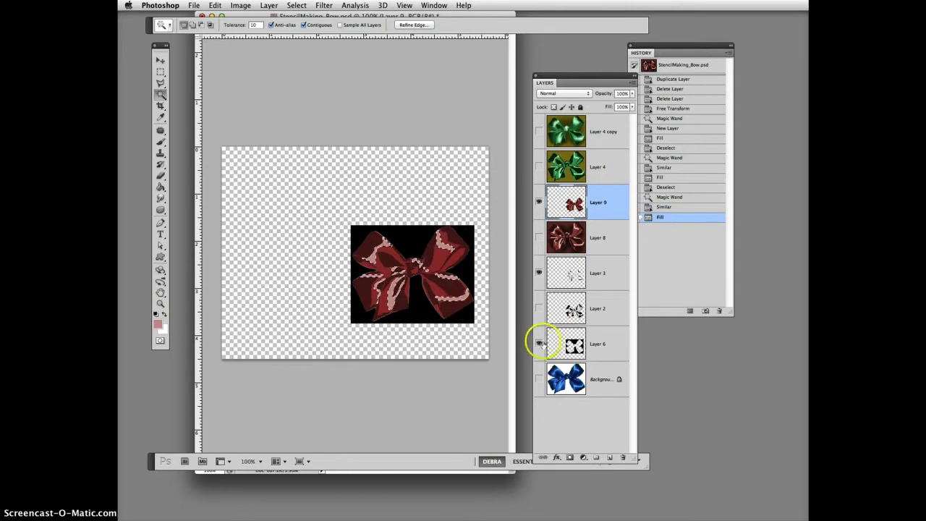
pyautogui.click(539, 238)
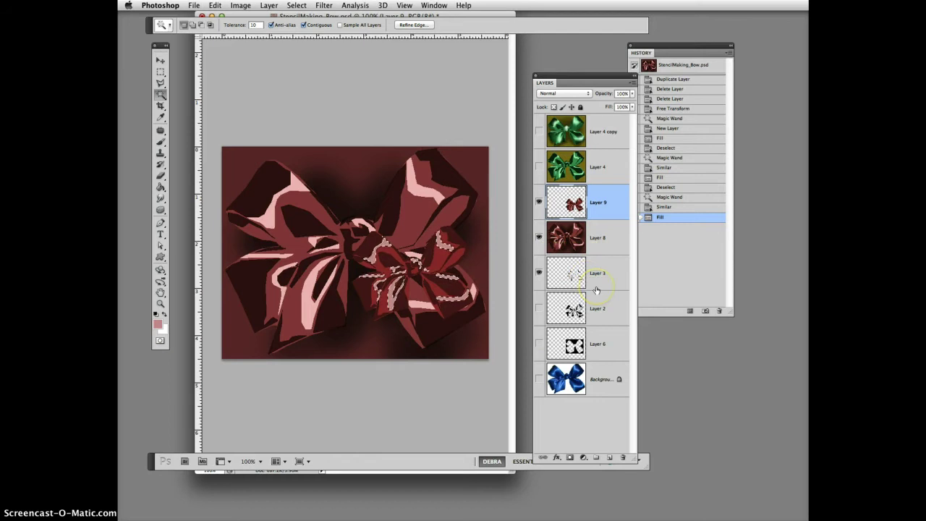
pyautogui.press('super+d')
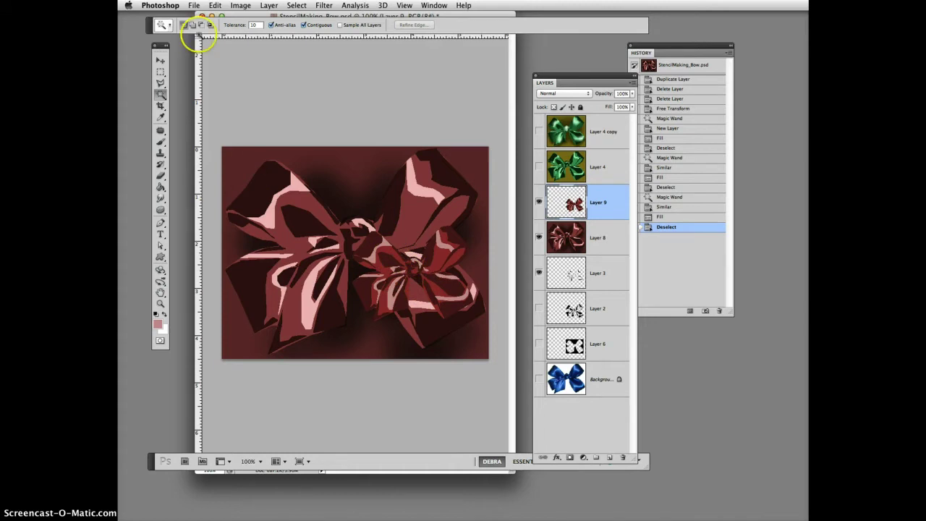
# - Apply Levels to Layer 9's small bow with the white input point at 144
pyautogui.click(296, 5)
pyautogui.moveTo(278, 6)
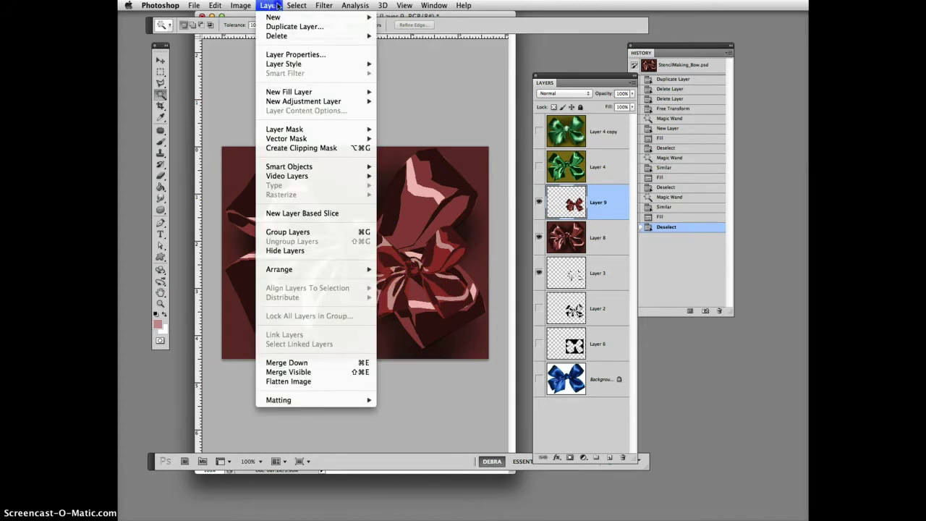
pyautogui.moveTo(241, 5)
pyautogui.moveTo(253, 36)
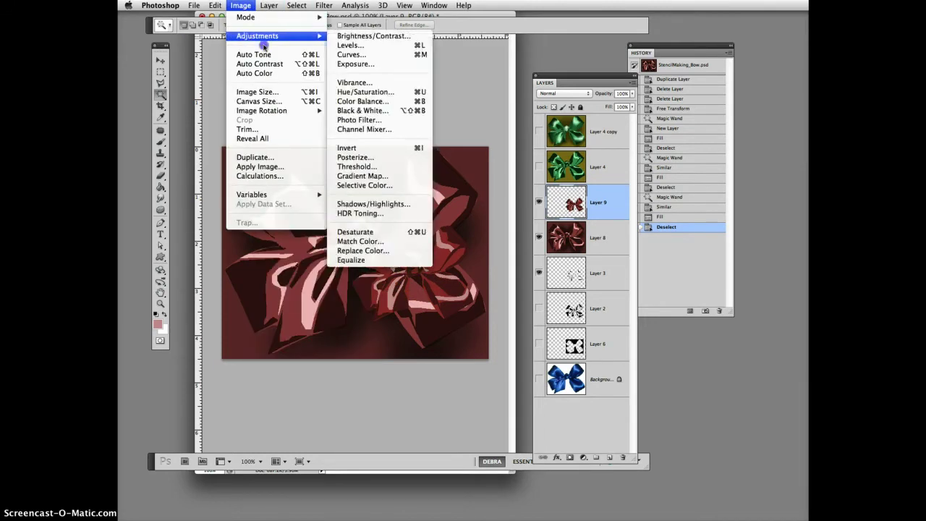
pyautogui.click(351, 48)
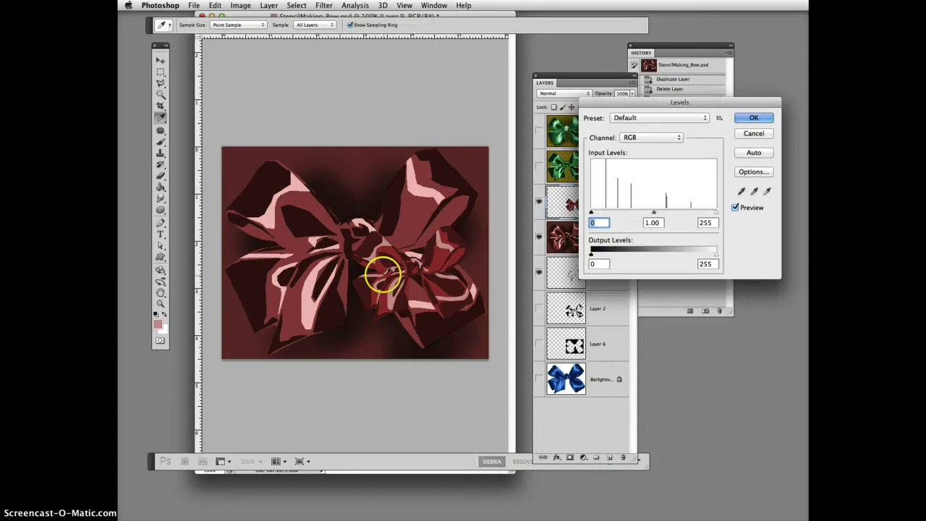
pyautogui.moveTo(715, 212); pyautogui.dragTo(660, 215)
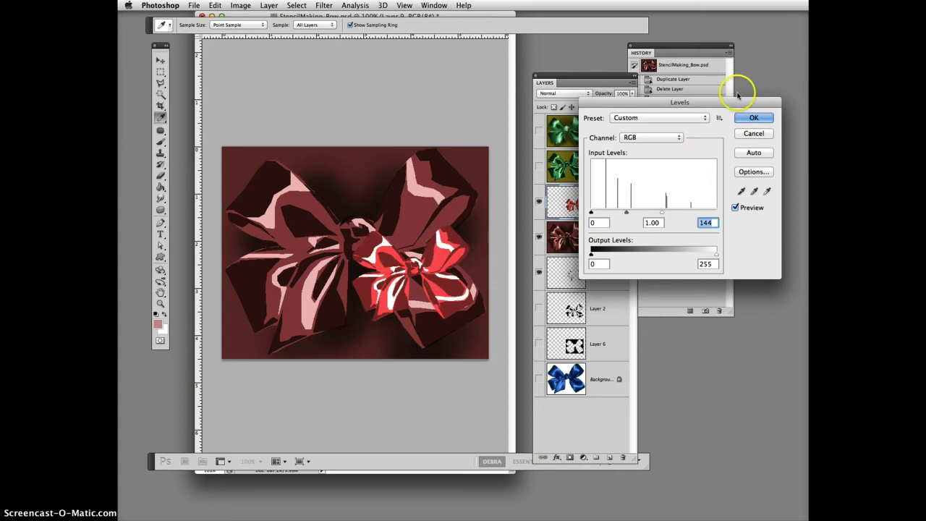
pyautogui.click(751, 117)
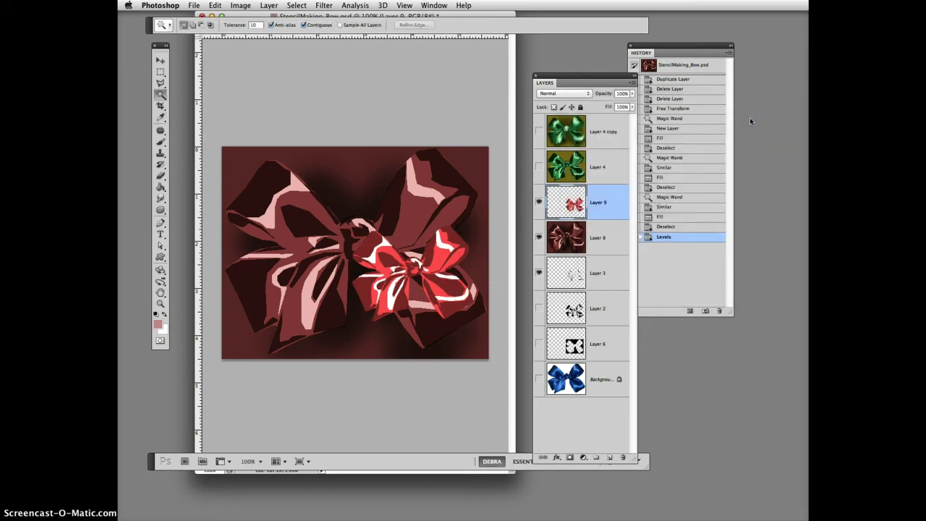